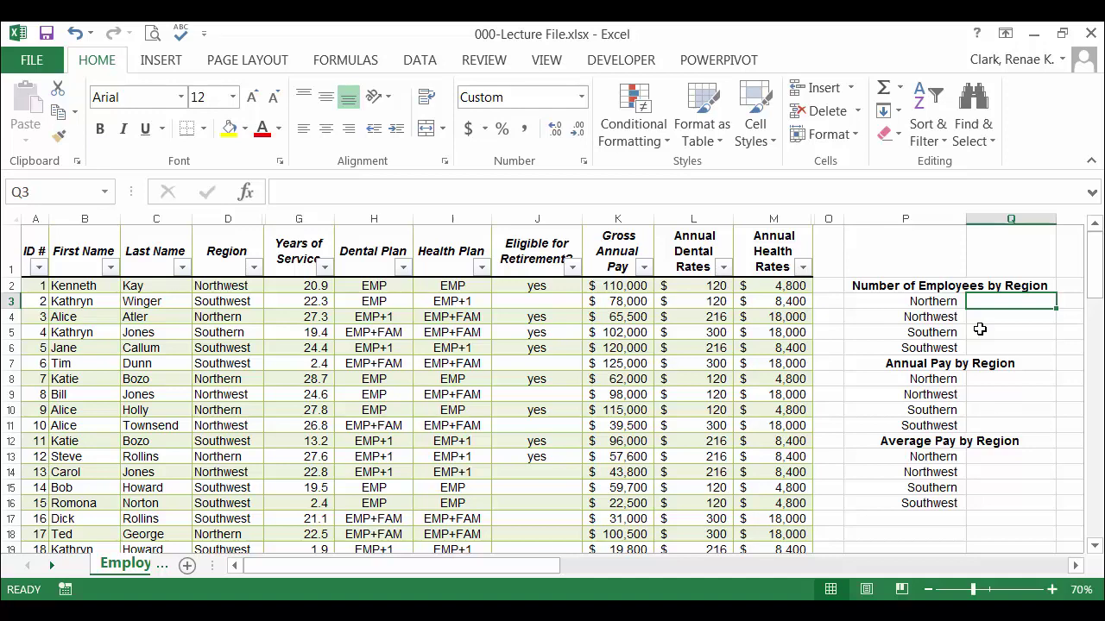
Count the Northern employees in Q3 with COUNTIF, using EmployeeData[Region] as the range and P3 as the criteria.
text(=countif()
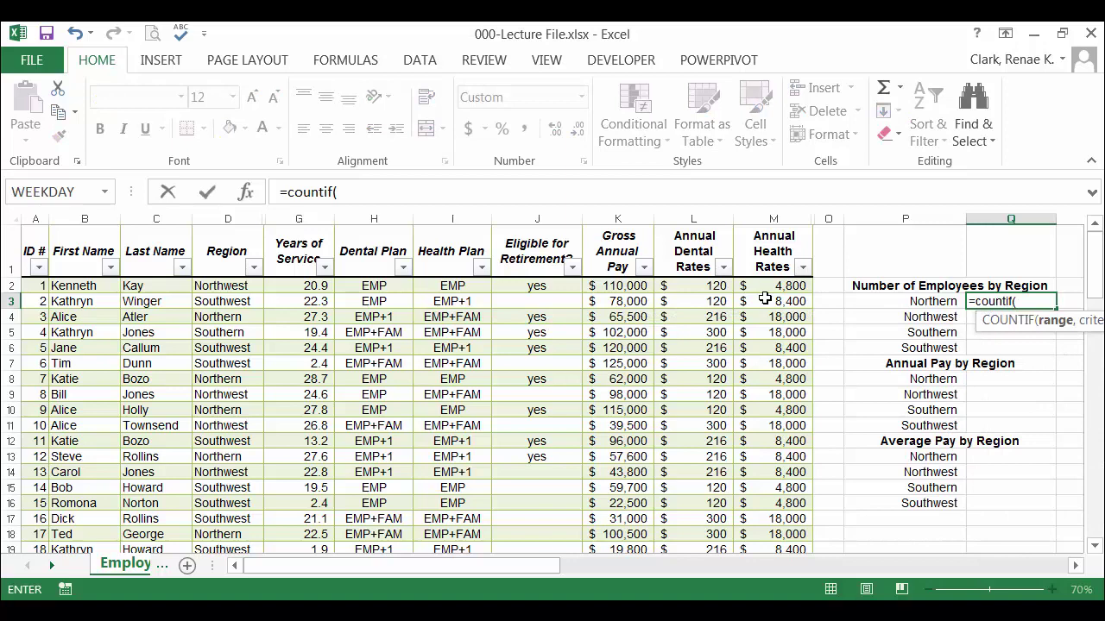
click(246, 192)
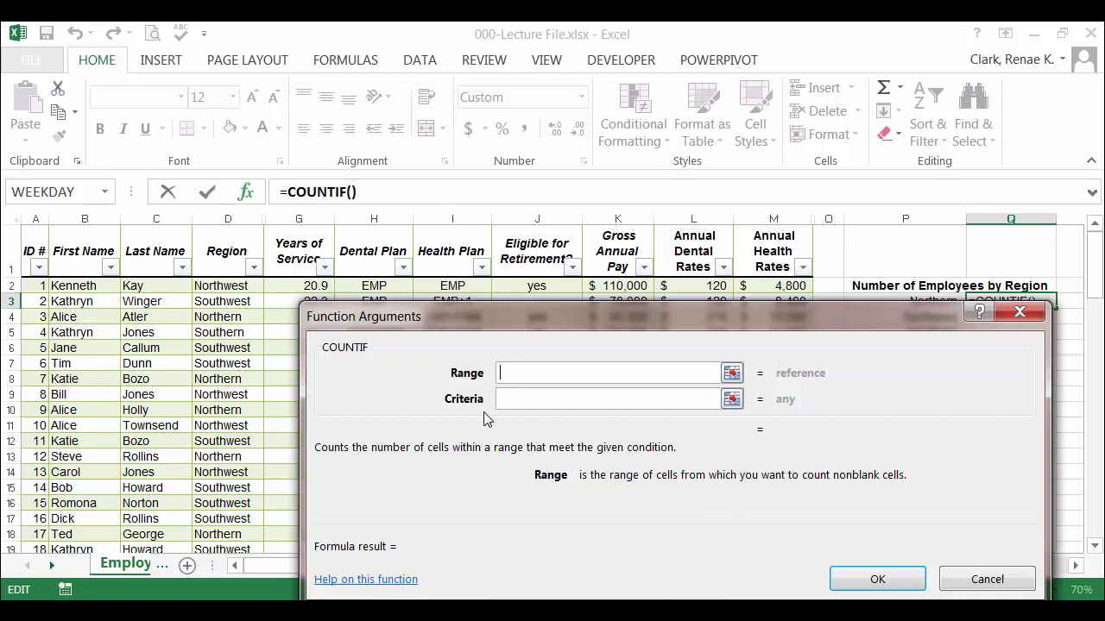
click(227, 234)
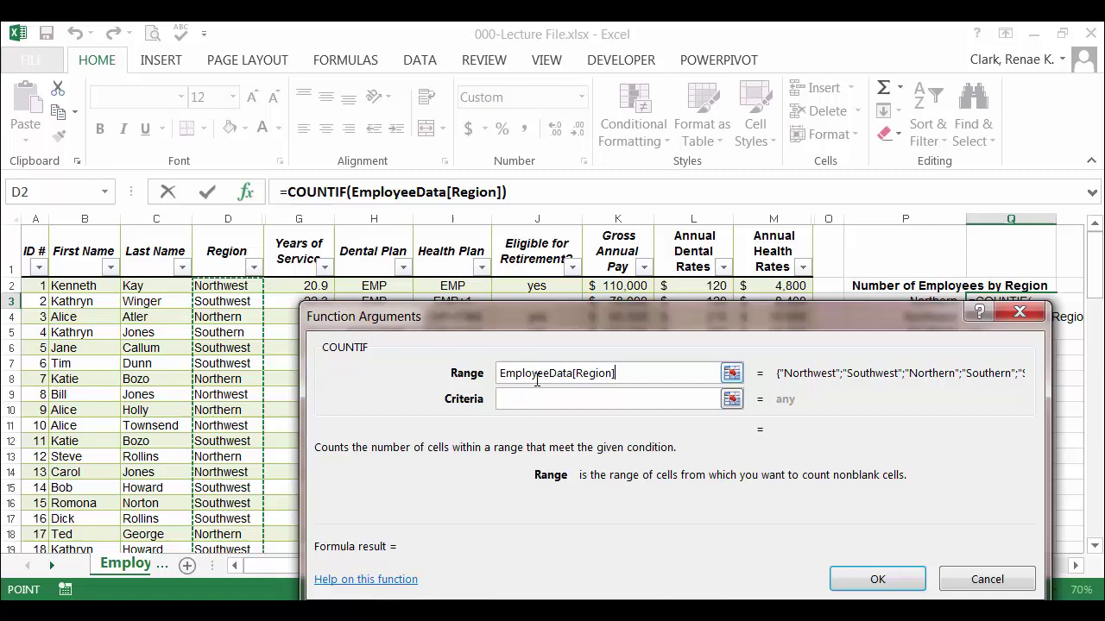
click(589, 398)
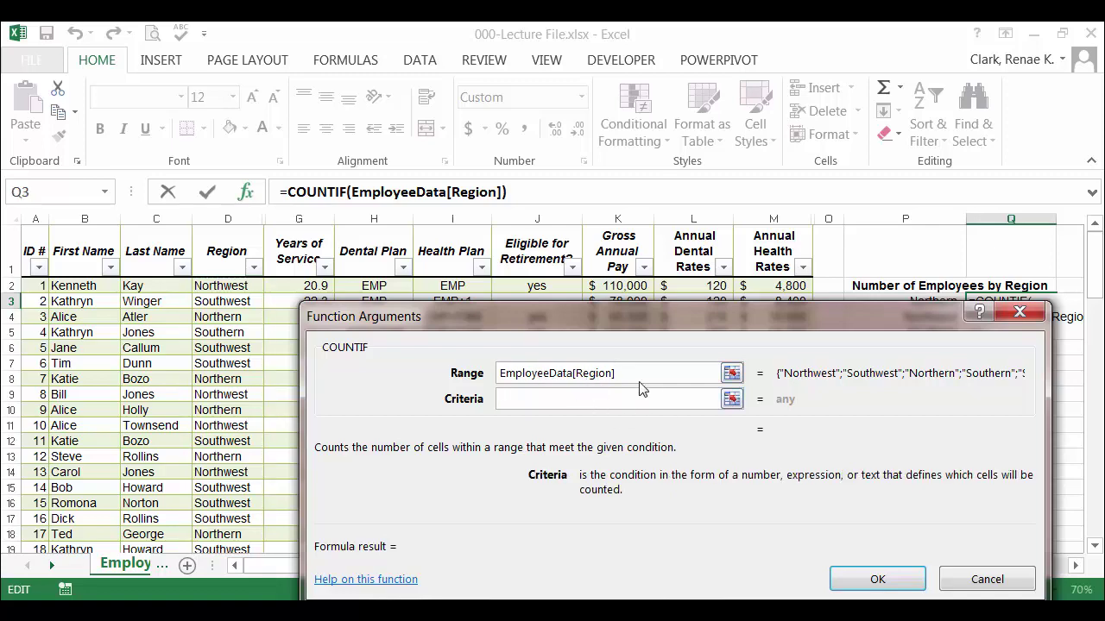
drag(612, 307, 377, 132)
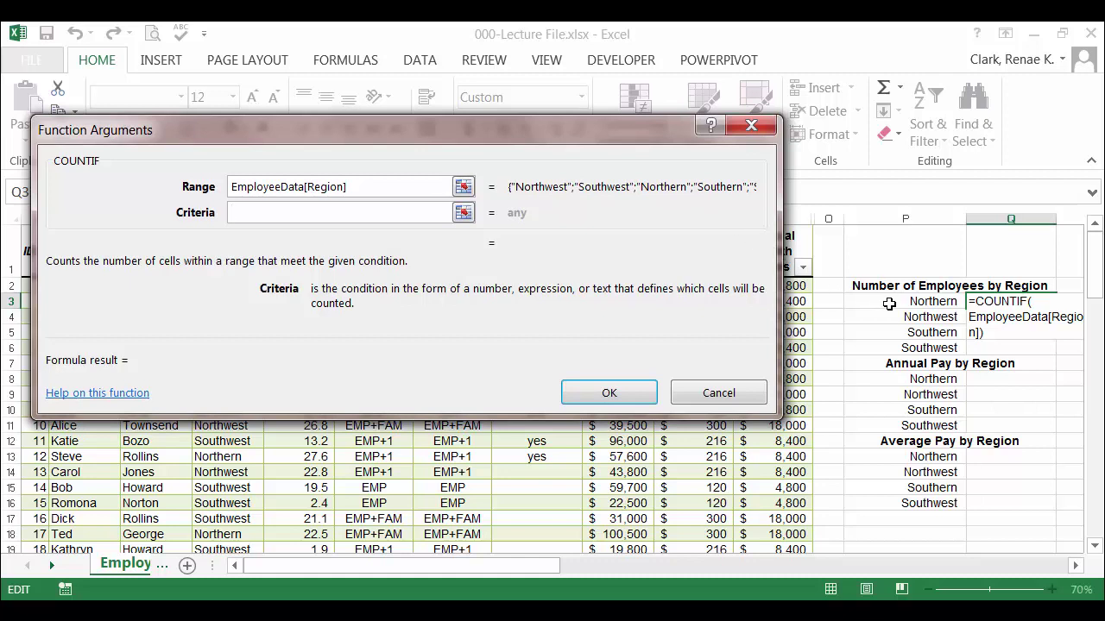
click(889, 303)
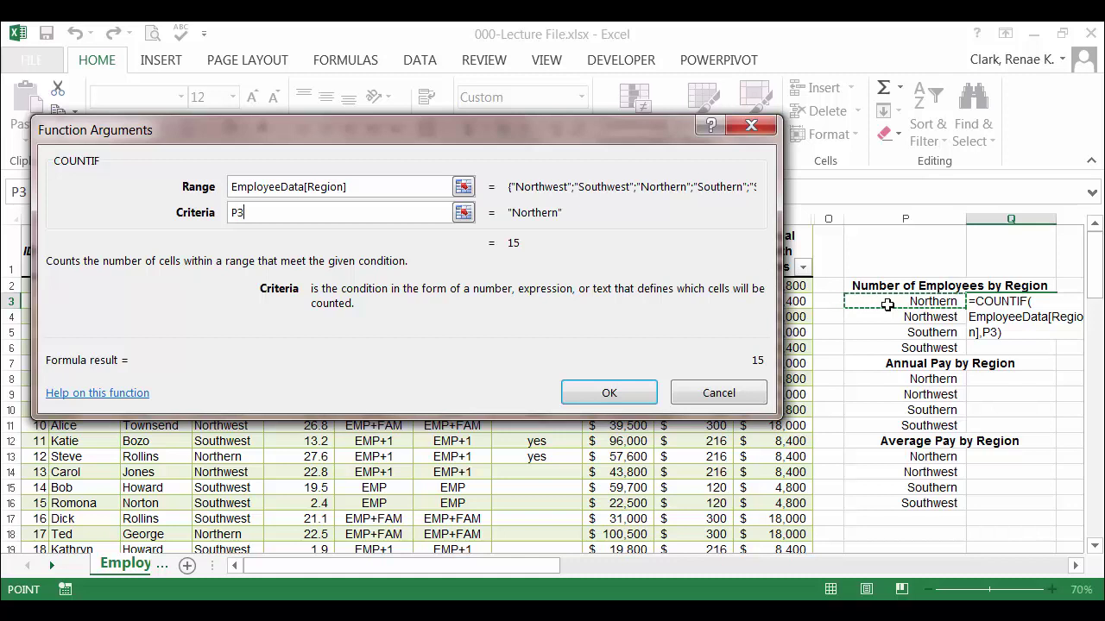
key(Return)
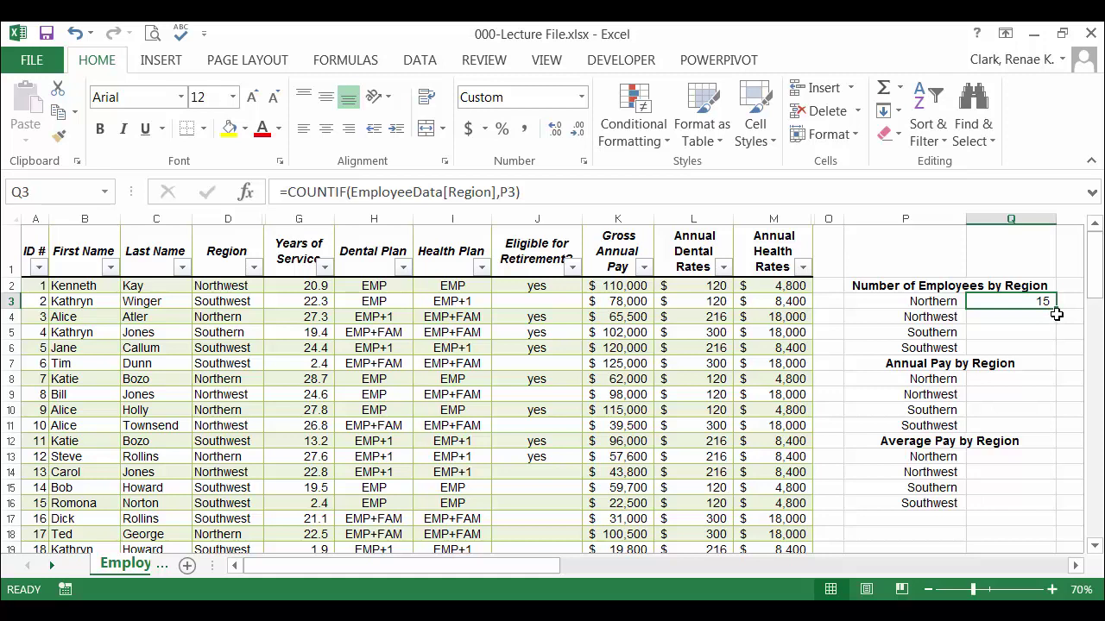
Fill the COUNTIF formula from Q3 down to Q6 and inspect the copied formula for the Southern region.
drag(1054, 311, 1053, 348)
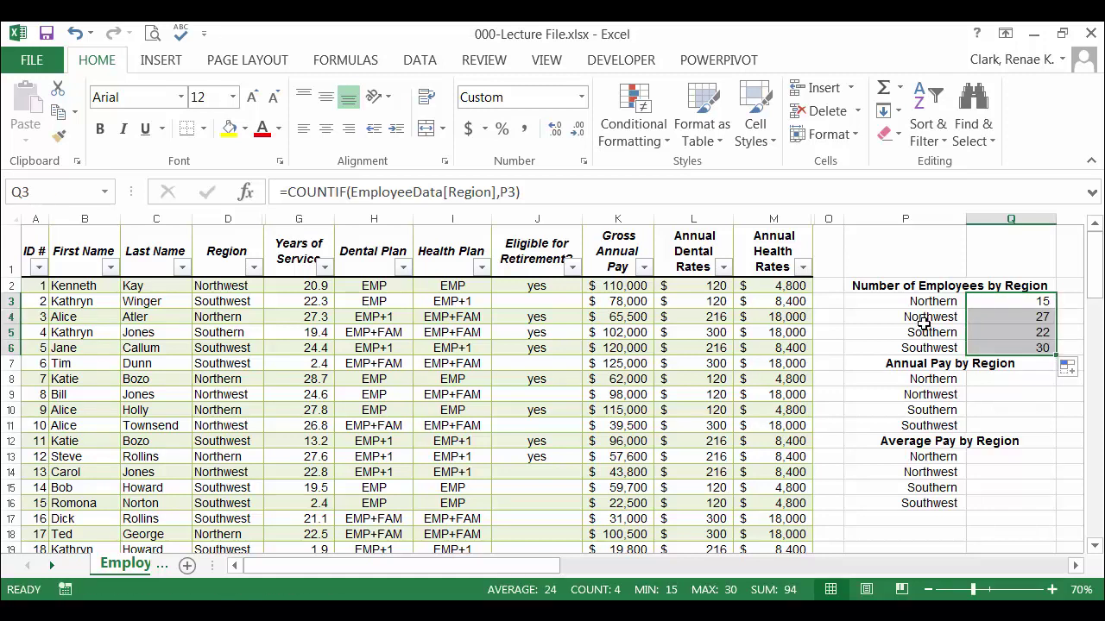
click(994, 330)
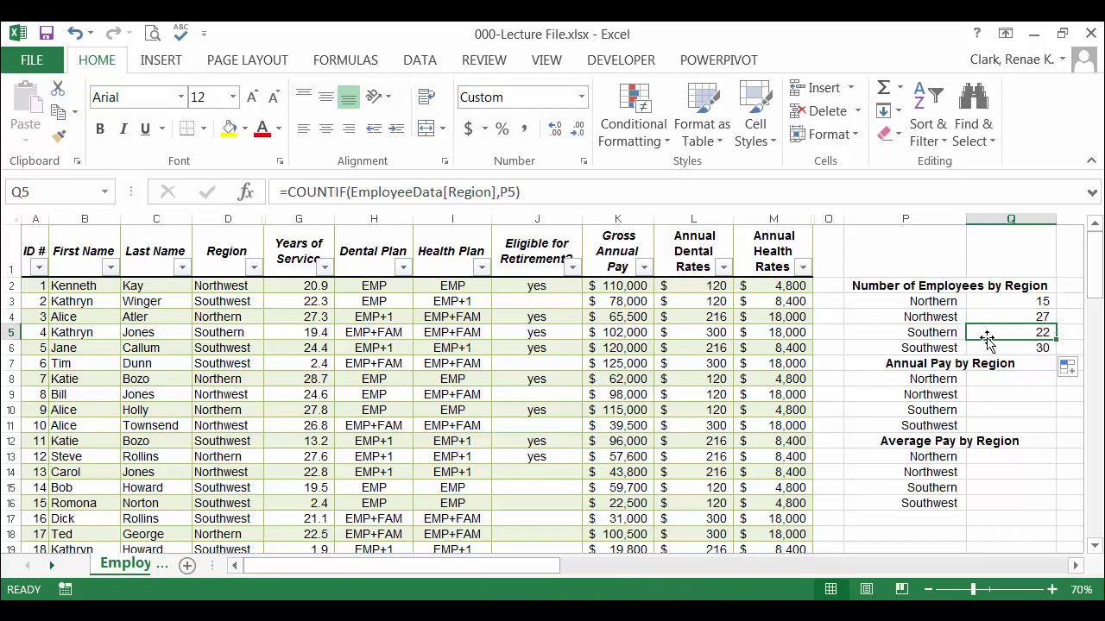
double_click(979, 332)
Total Northern pay in Q8 with SUMIF, using range EmployeeData[Region], criteria P8 and sum range EmployeeData[Gross Annual Pay], and fill it down to Q11.
click(1032, 382)
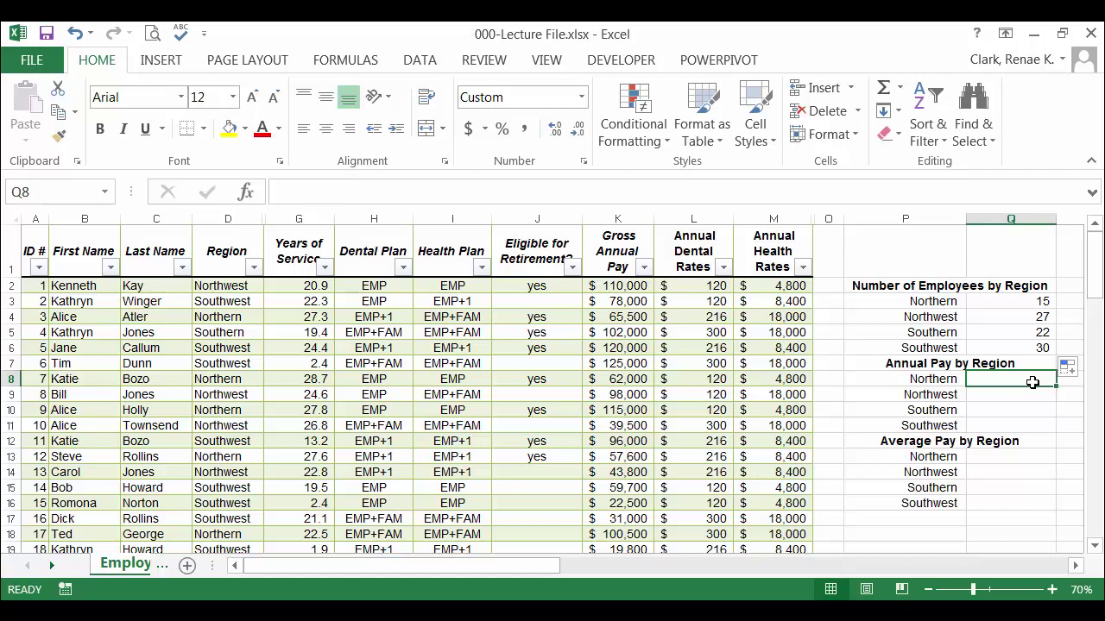
text(=sumif()
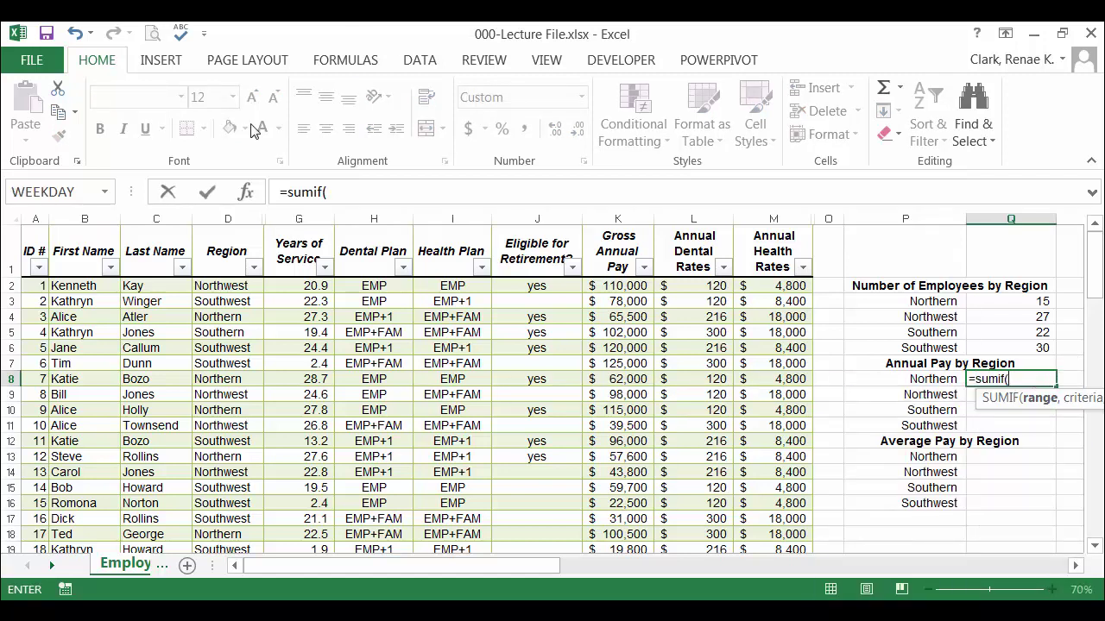
click(245, 197)
drag(308, 119, 443, 458)
drag(336, 421, 288, 314)
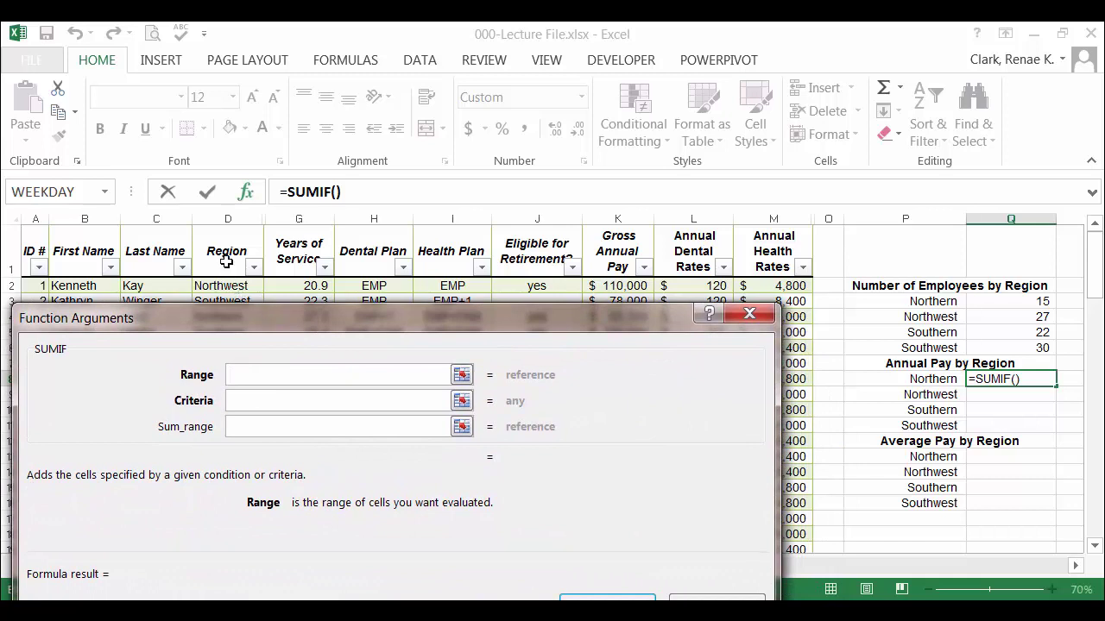
click(227, 236)
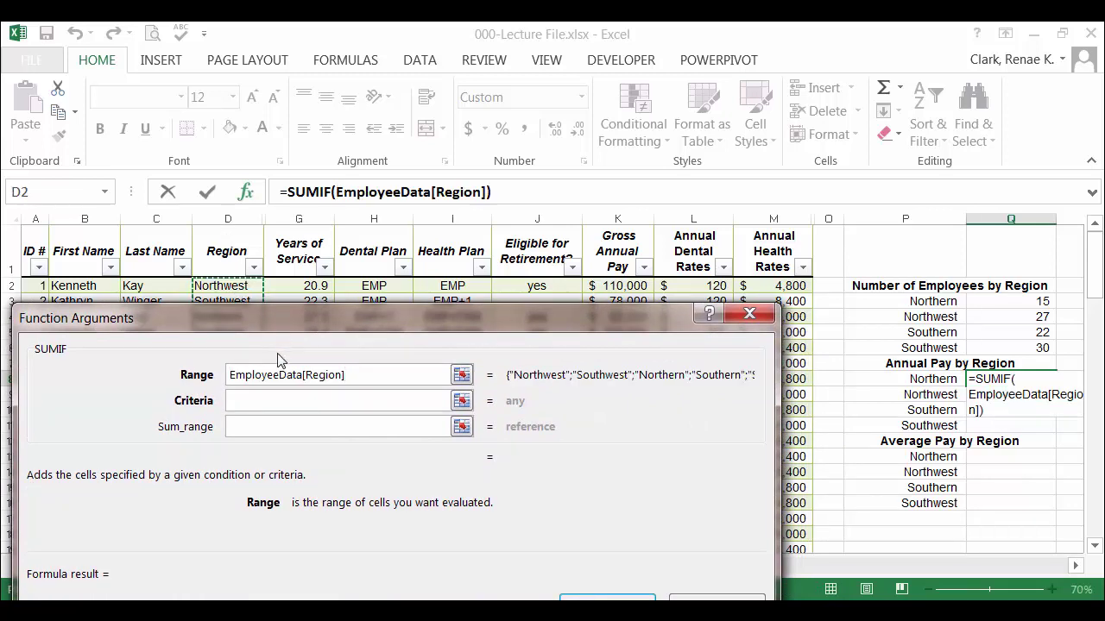
click(266, 399)
click(911, 380)
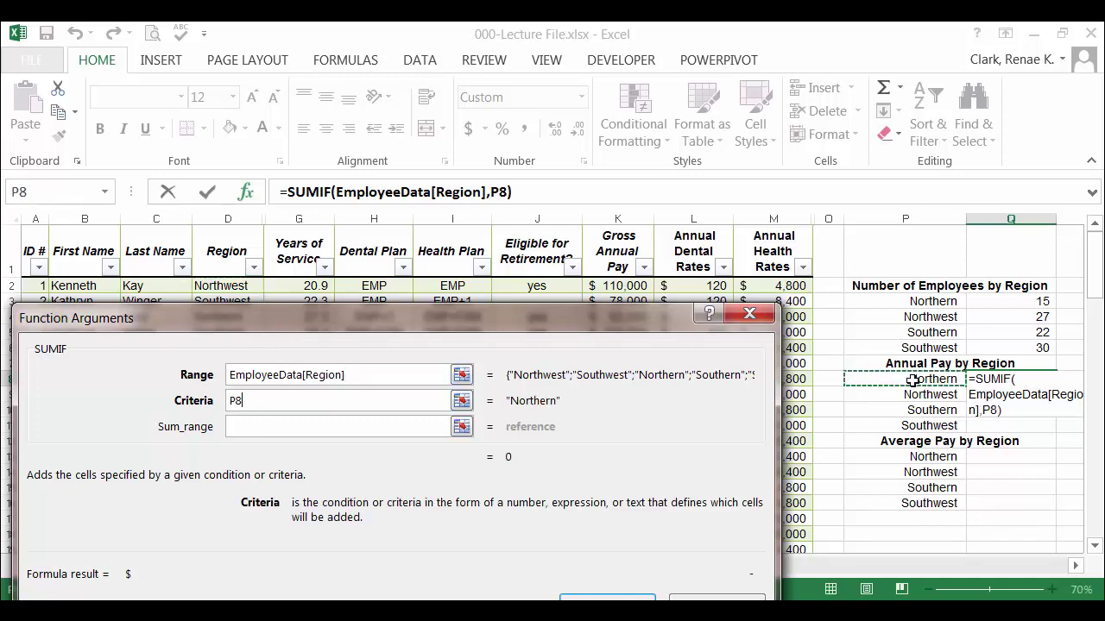
click(271, 428)
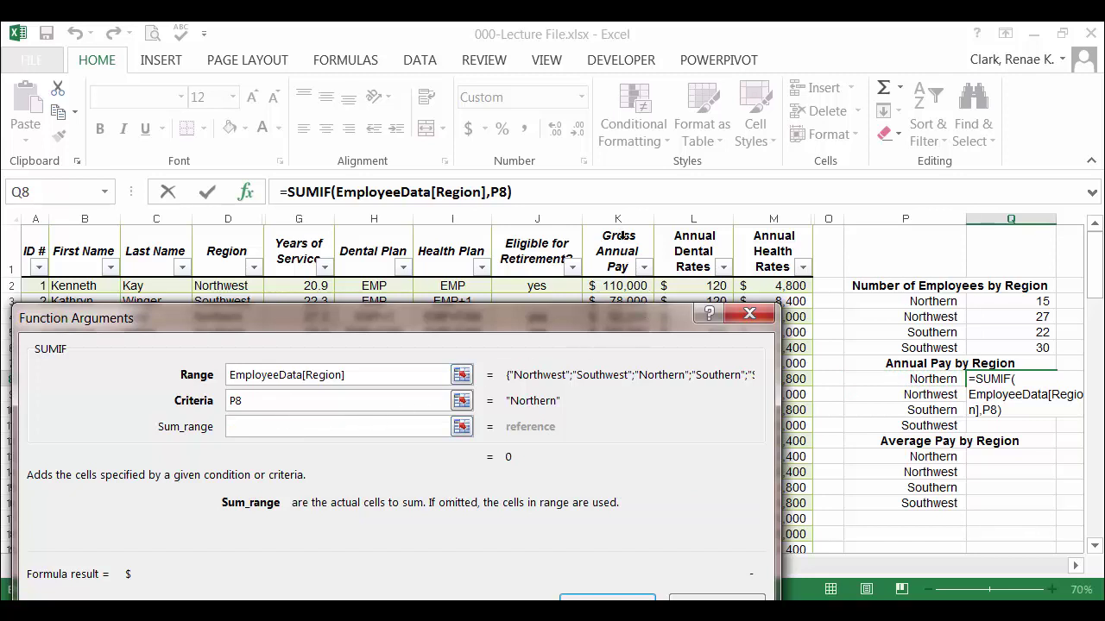
click(624, 234)
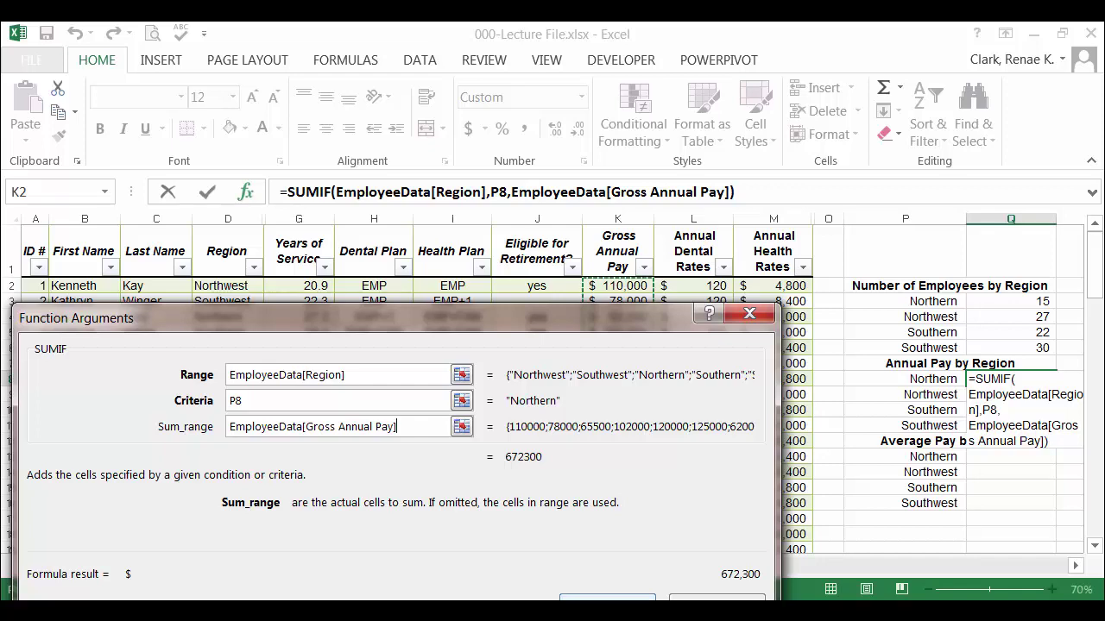
click(607, 599)
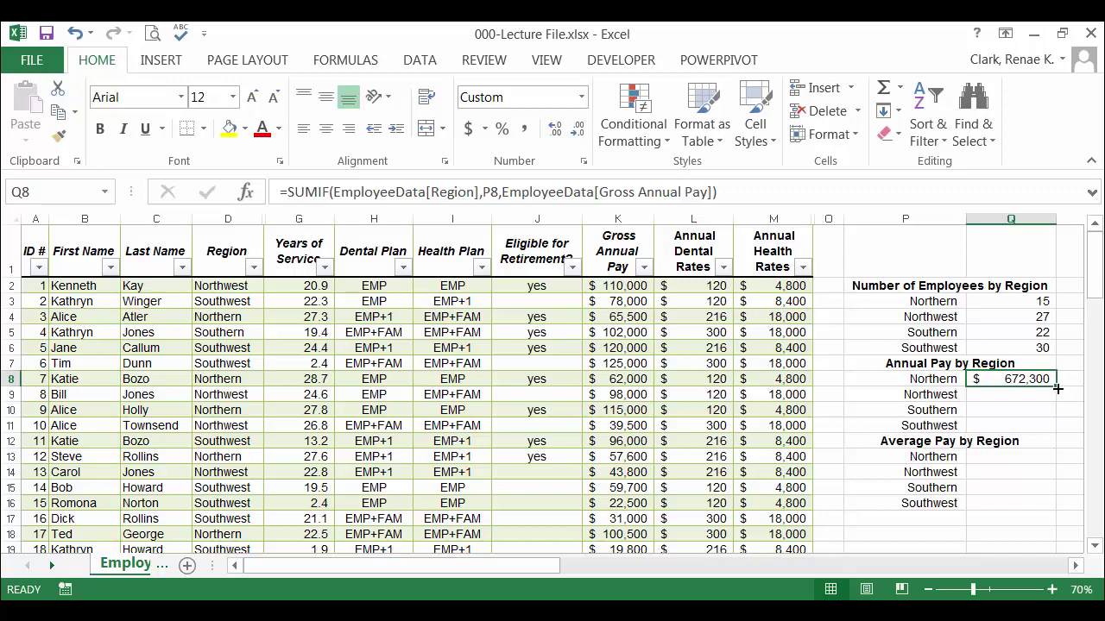
drag(1057, 388, 1055, 433)
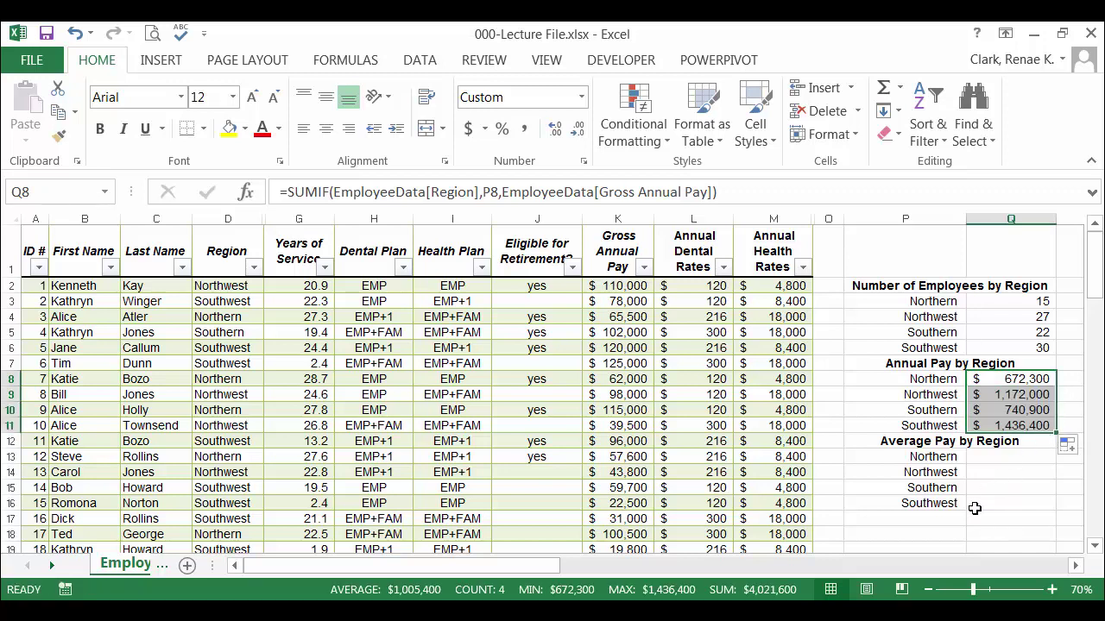
Average Northern pay in Q13 with AVERAGEIF, using range EmployeeData[Region], criteria P13 and average range EmployeeData[Gross Annual Pay], and fill it down to Q16.
click(1011, 457)
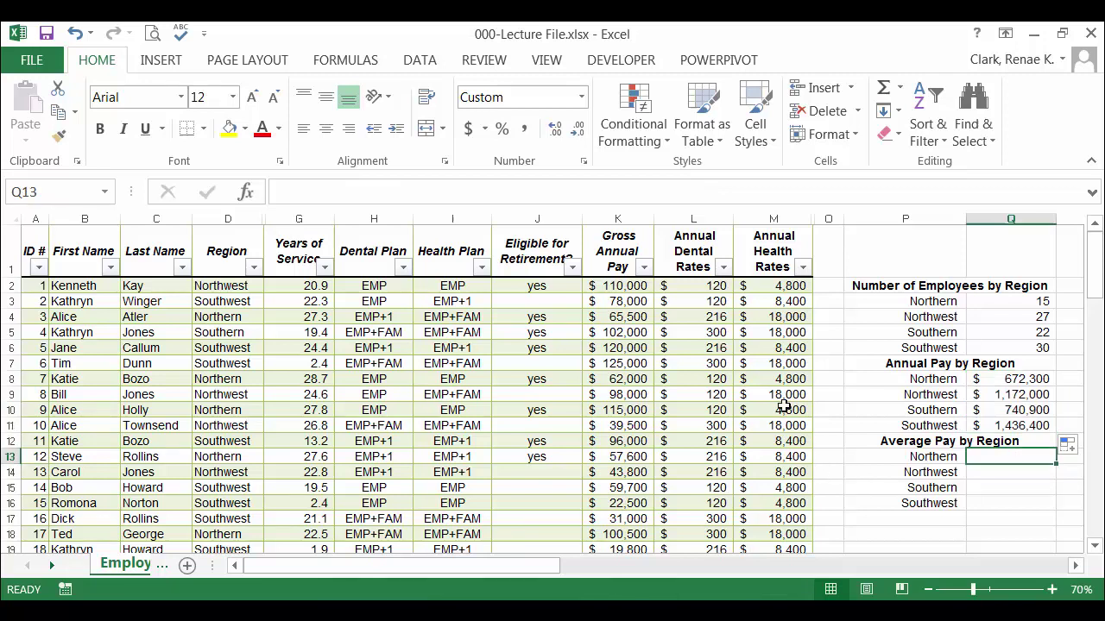
text(=averageif()
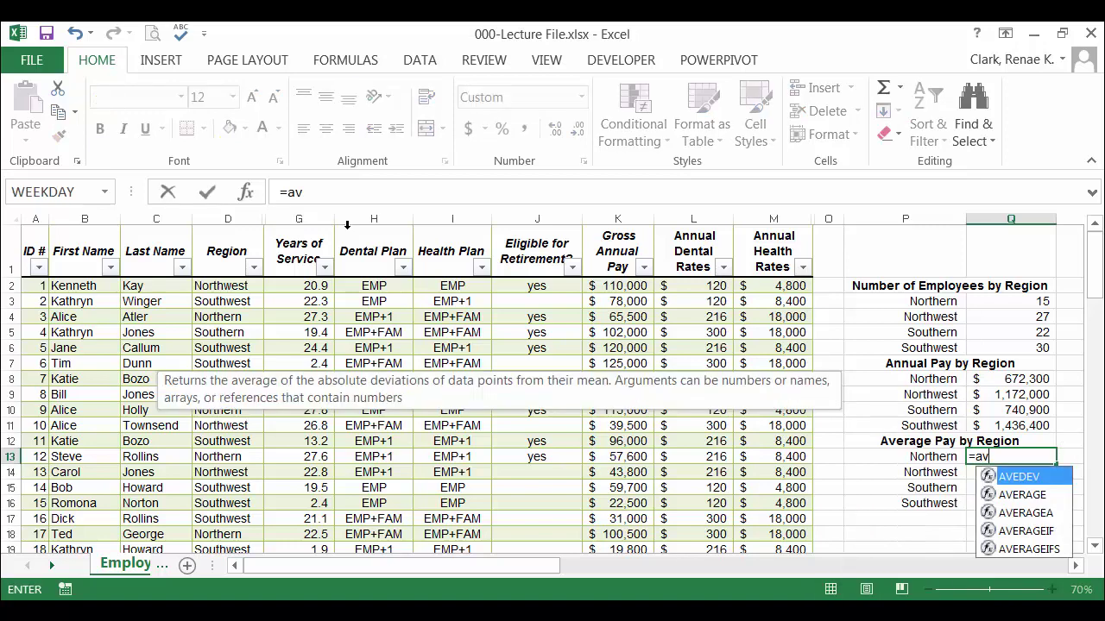
click(245, 193)
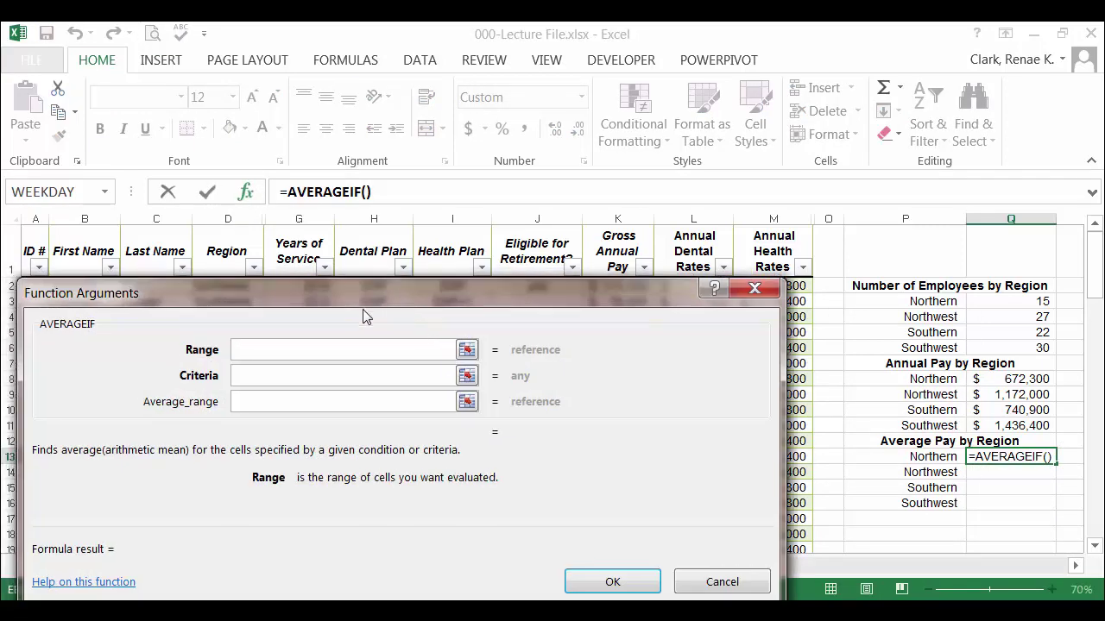
drag(366, 292, 385, 318)
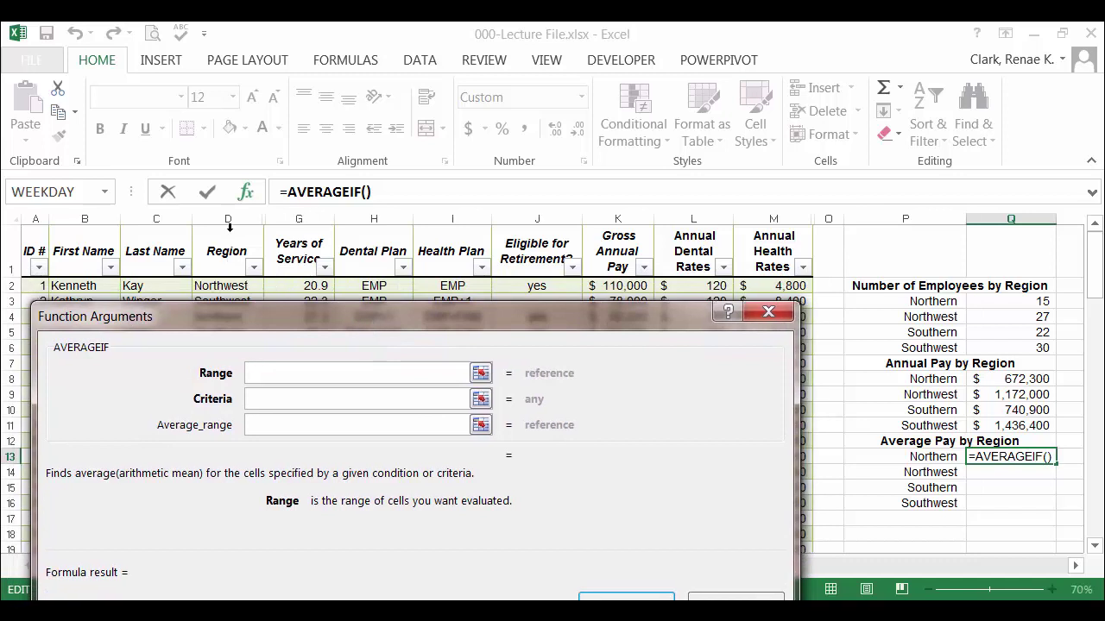
click(231, 228)
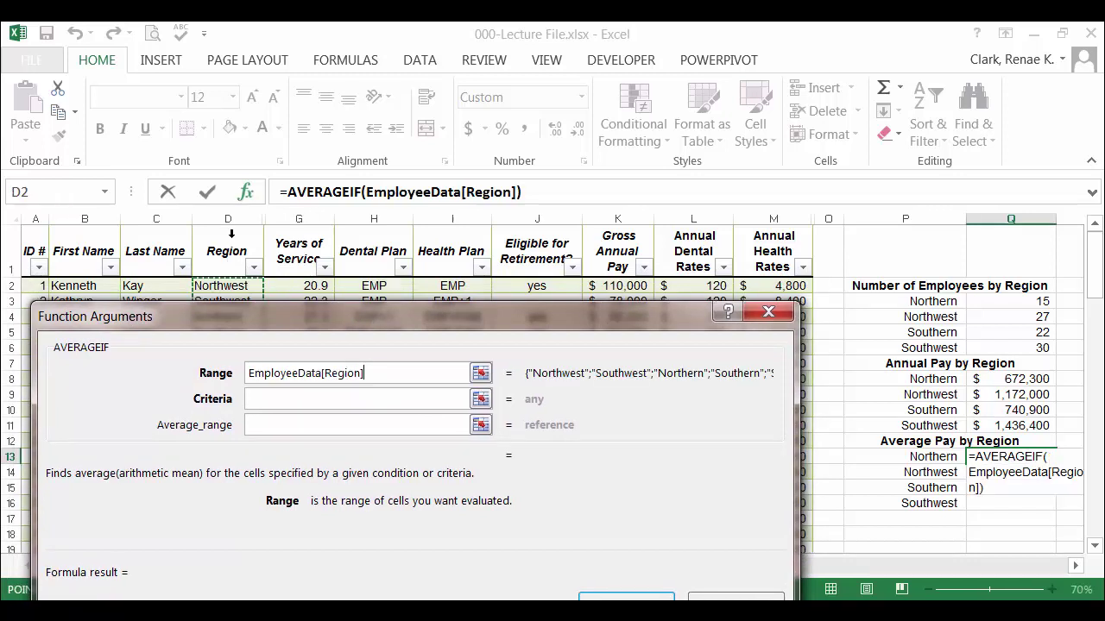
click(271, 399)
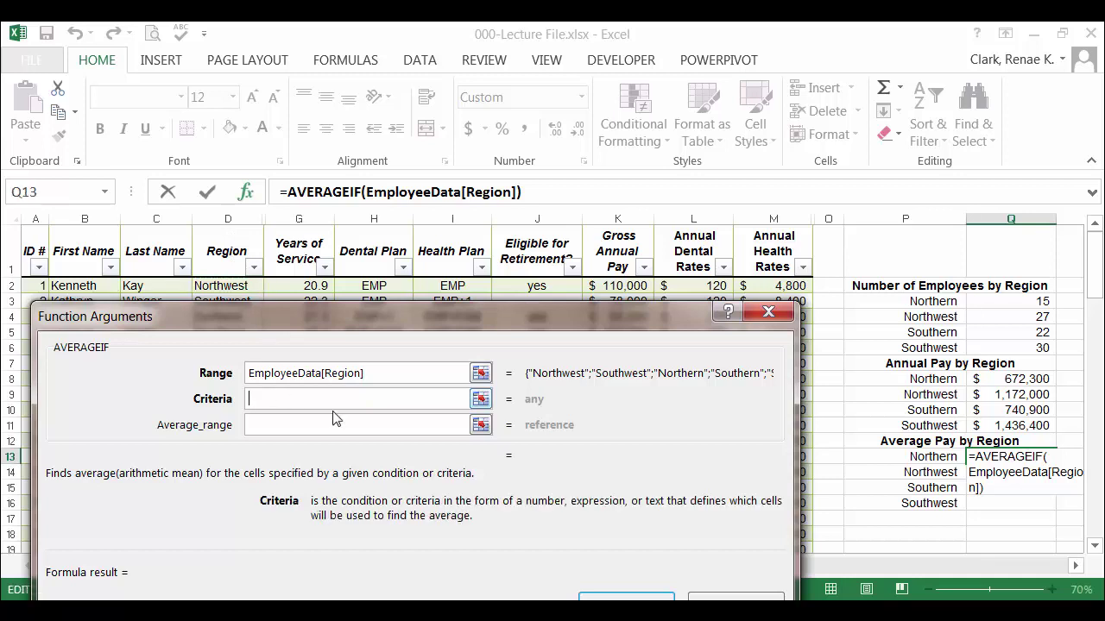
click(894, 457)
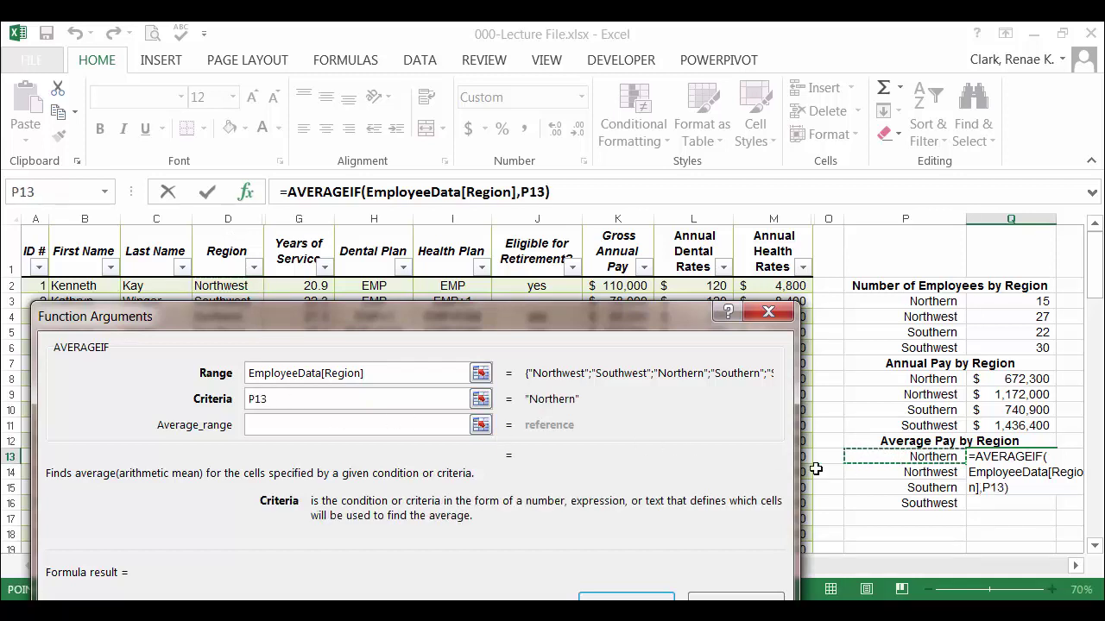
click(285, 424)
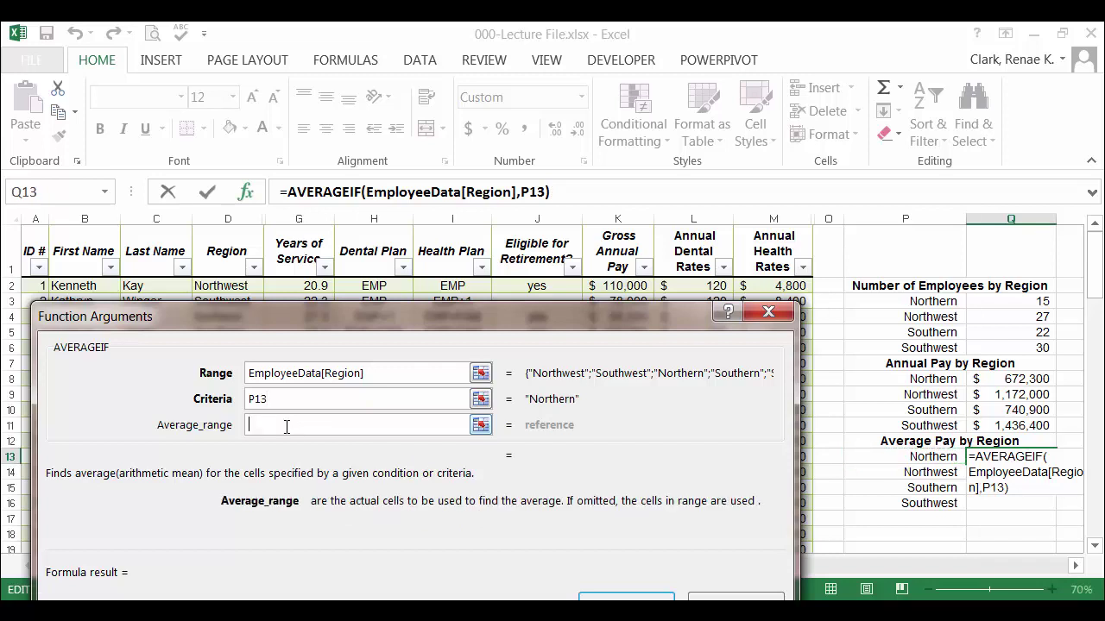
click(617, 233)
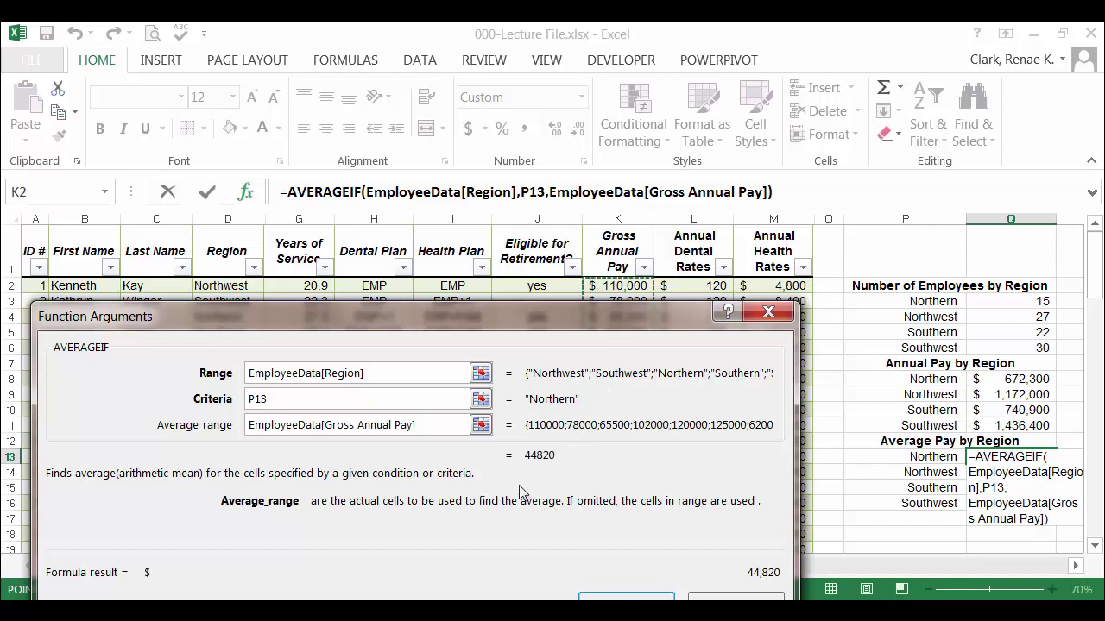
click(626, 597)
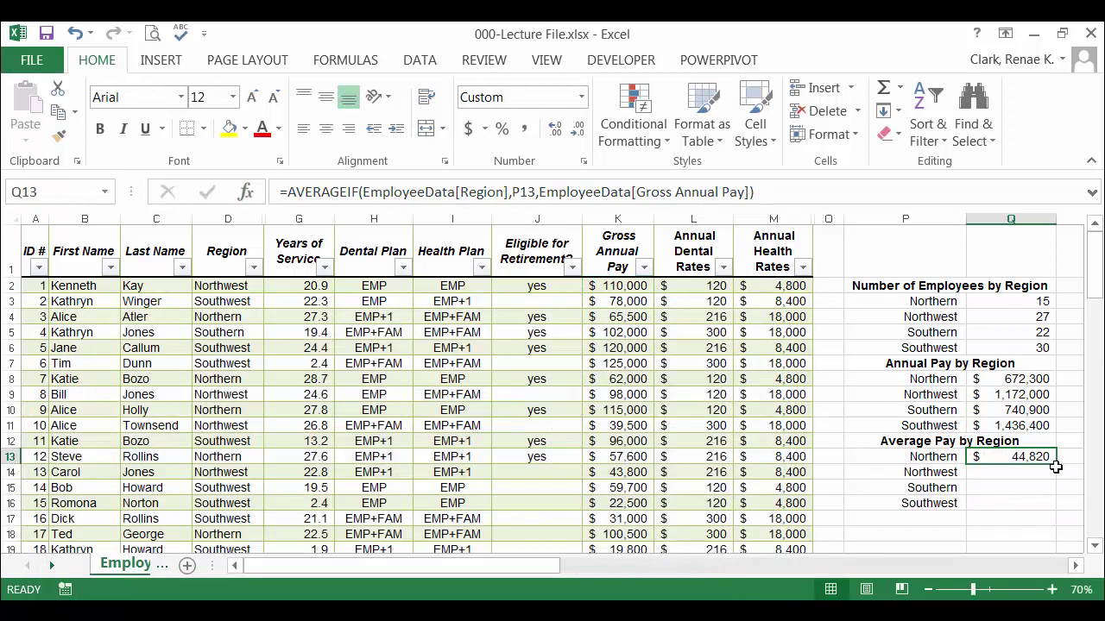
drag(1057, 464, 1057, 514)
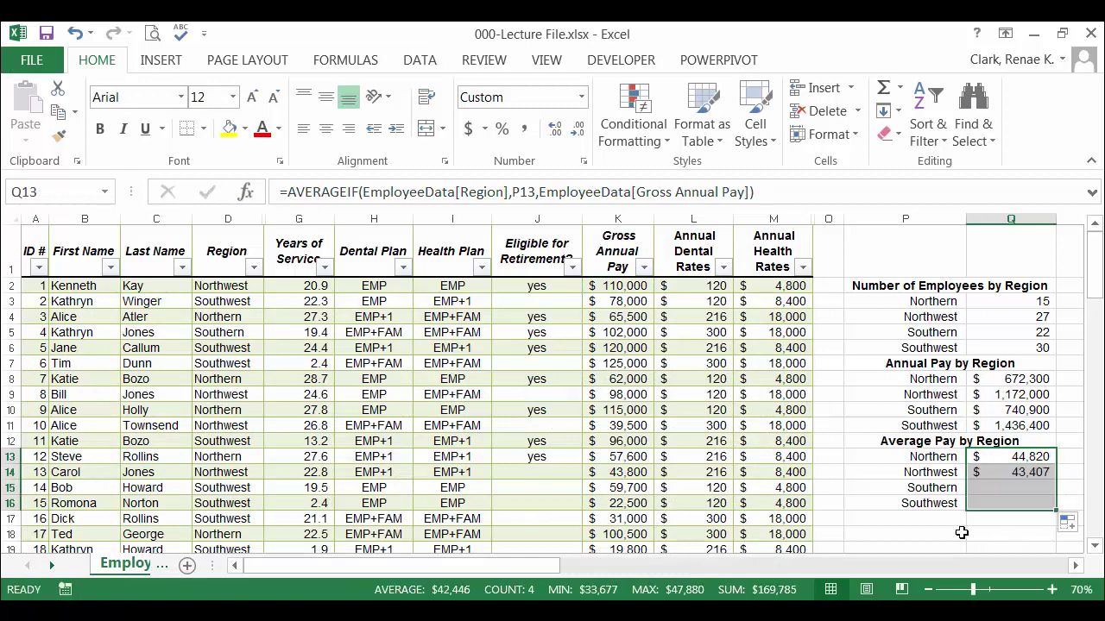
click(889, 519)
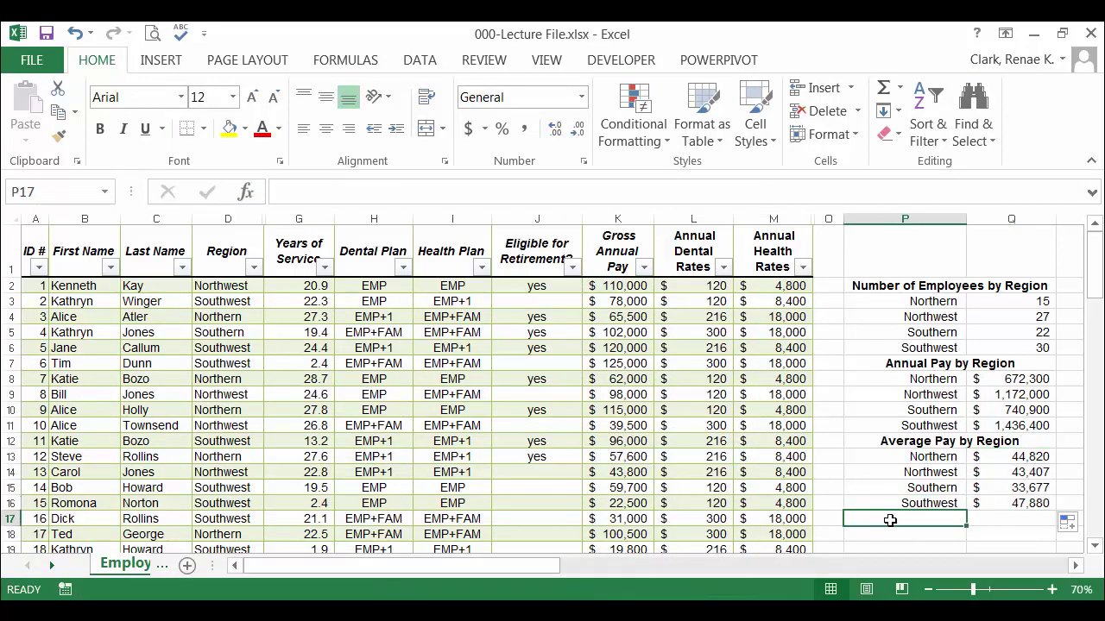